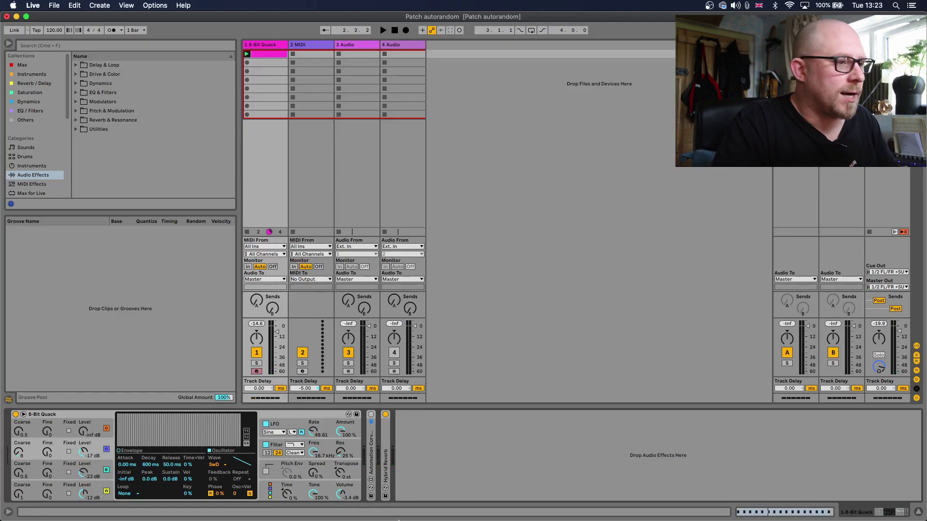
Switch to Audio MIDI Setup and examine the IAC Driver's ports in the MIDI Studio, closing its properties when finished
mouse_move(408, 510)
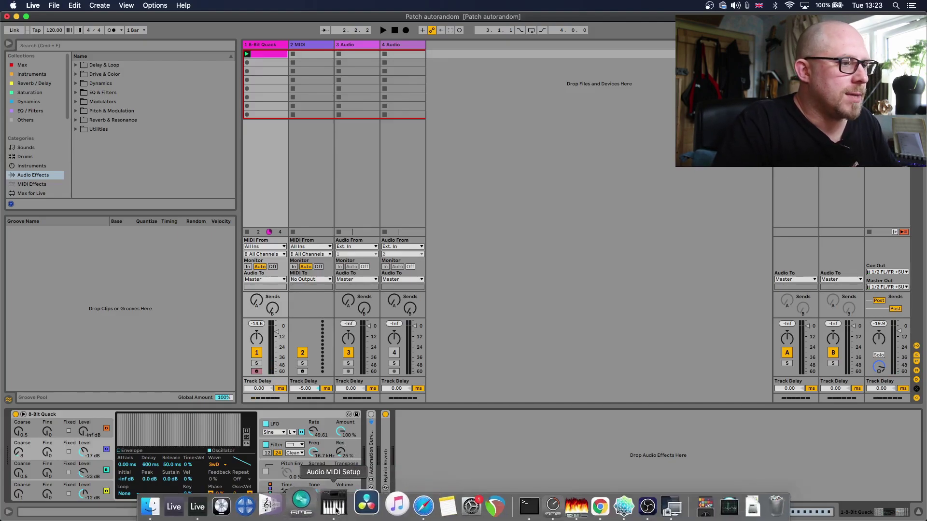
click(333, 509)
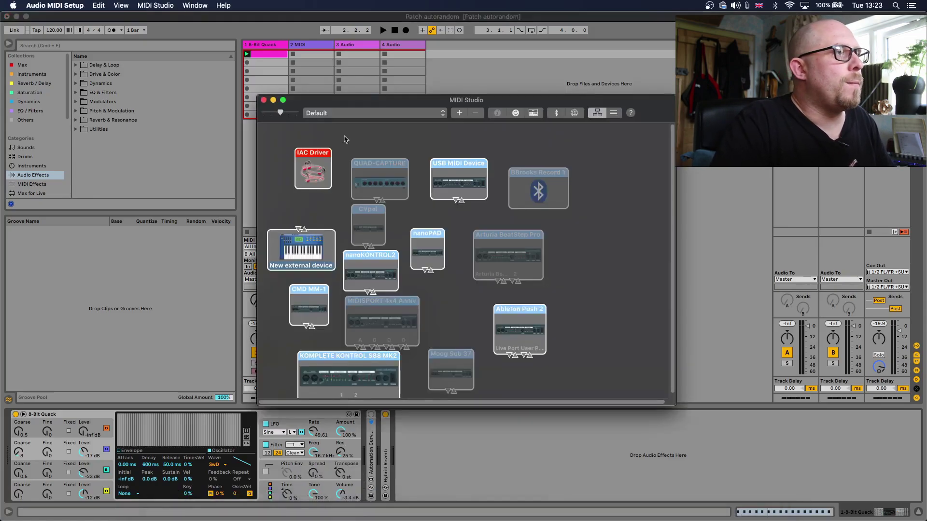
click(196, 5)
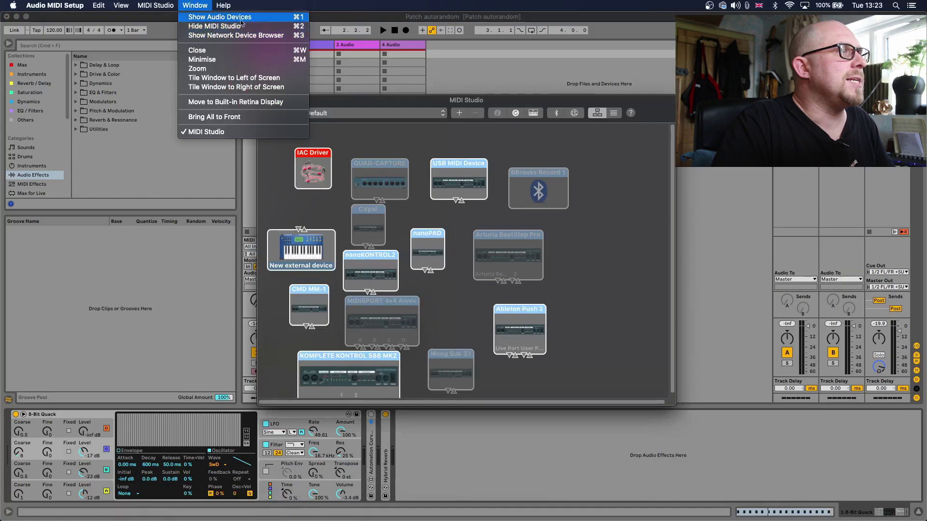
click(280, 131)
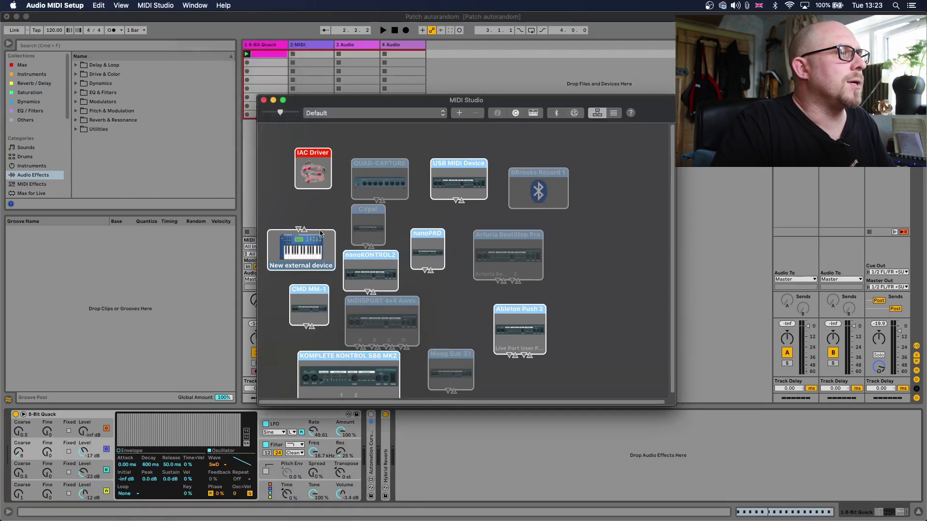
double_click(310, 165)
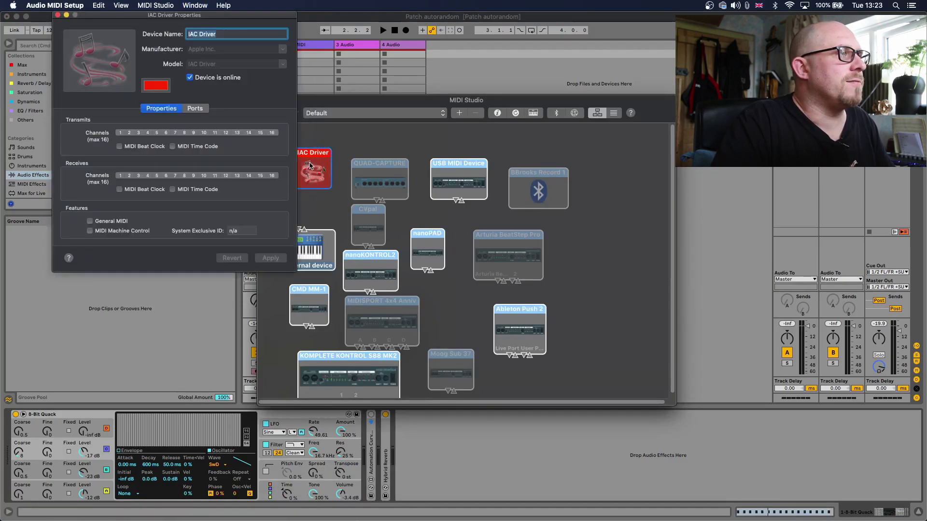
drag(167, 15, 443, 69)
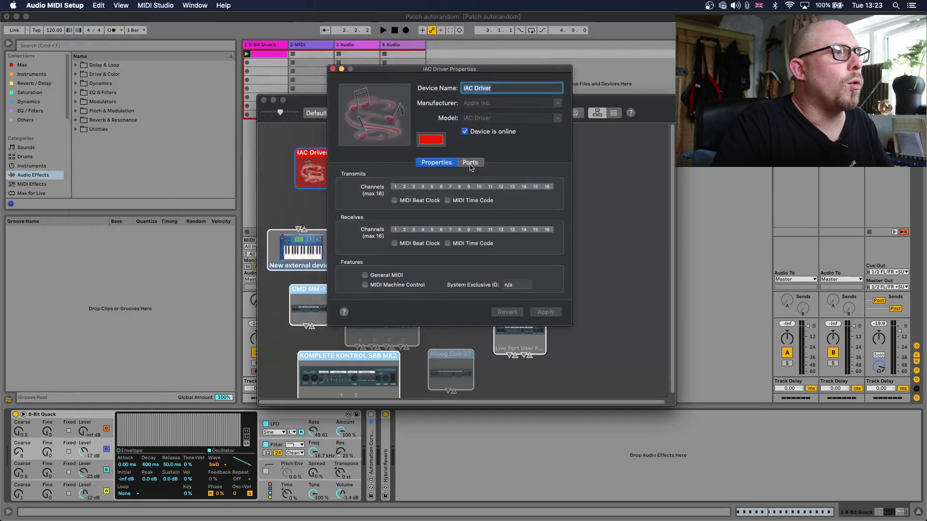
click(470, 163)
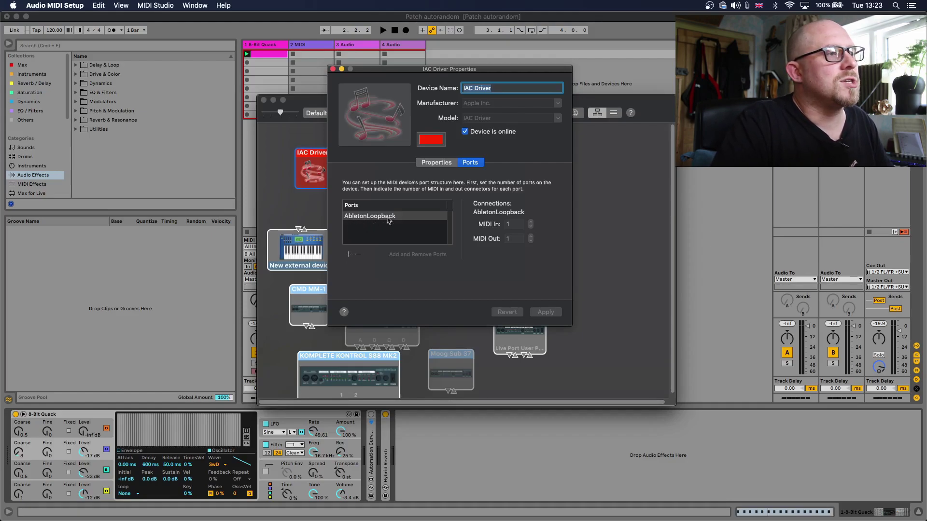
click(332, 69)
click(294, 25)
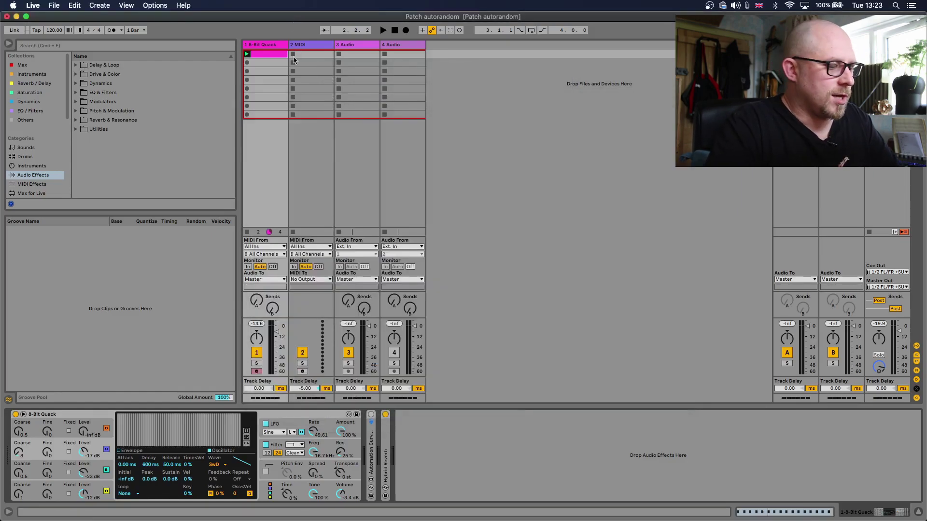
Check in Live's Preferences how the IAC Driver (AbletonLoopback) input and output MIDI ports are enabled
key(super+comma)
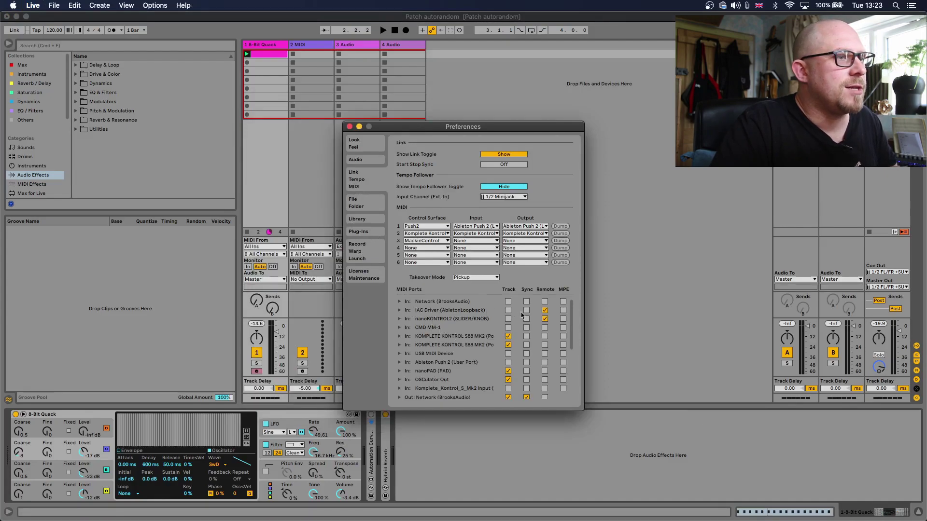
scroll(417, 315, down, 5)
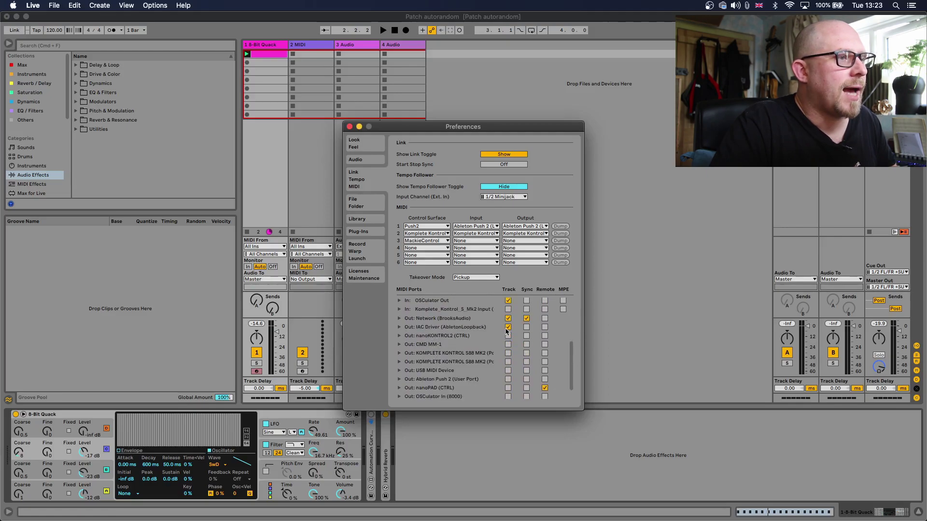
scroll(510, 329, up, 5)
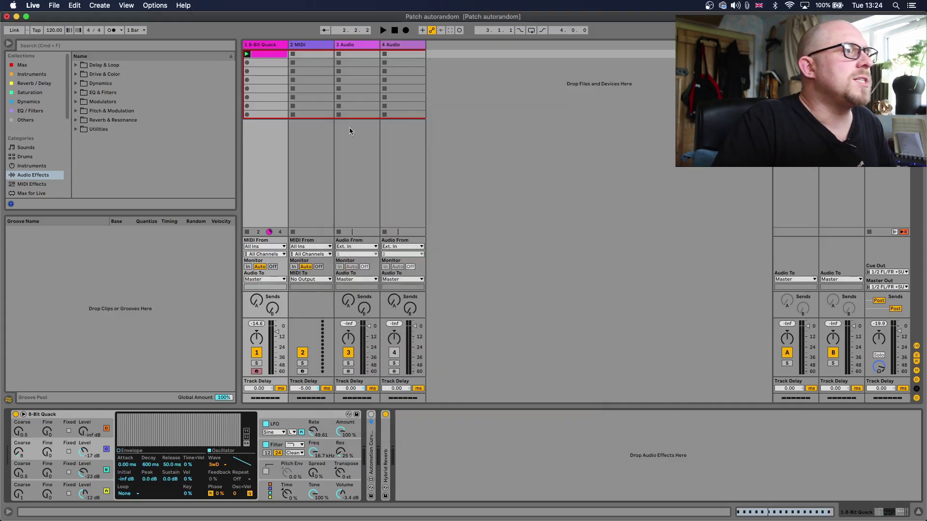
click(350, 127)
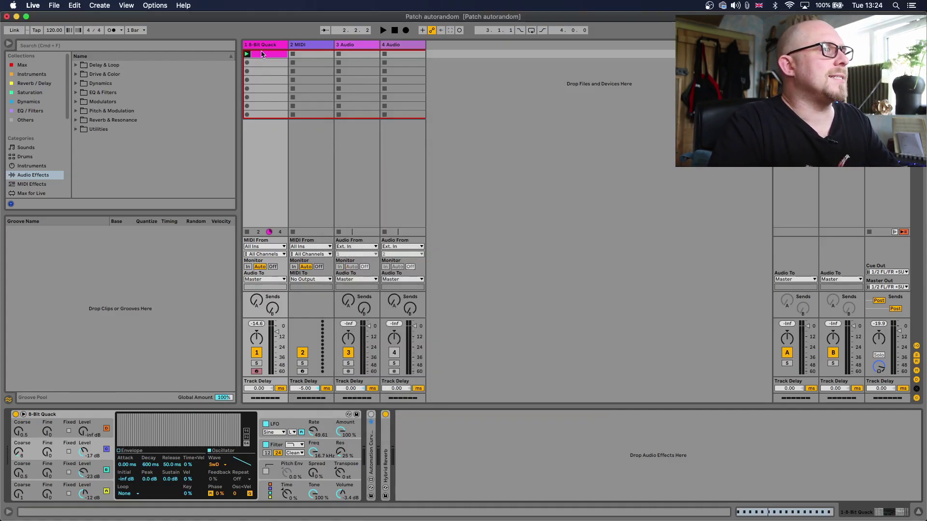
Copy the 8-Bit Quack clip to the 2 MIDI track's first slot and route that track's MIDI output to IAC Driver (AbletonLoopback)
drag(263, 54, 309, 55)
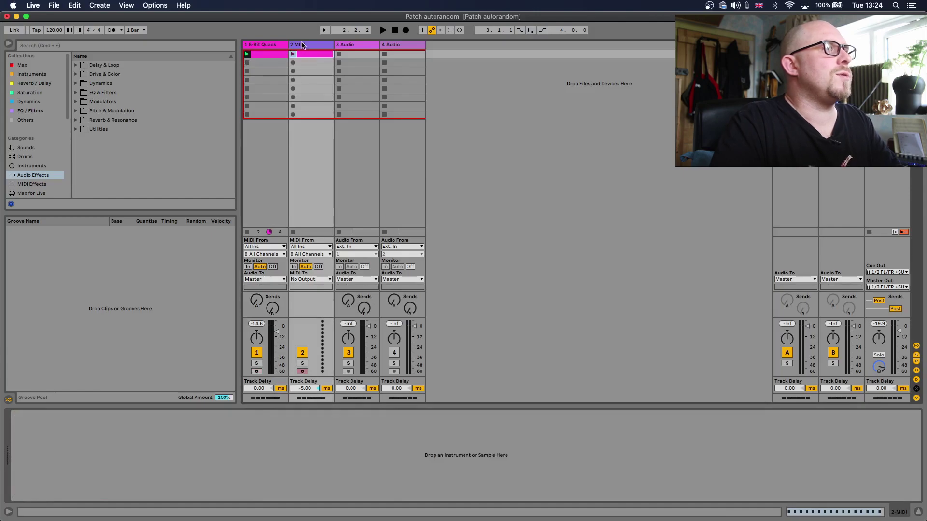
click(302, 45)
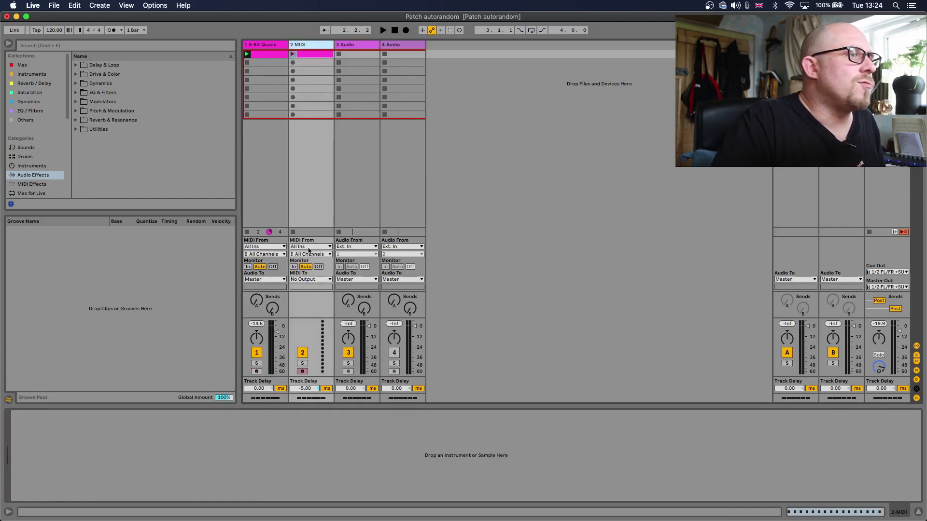
click(305, 280)
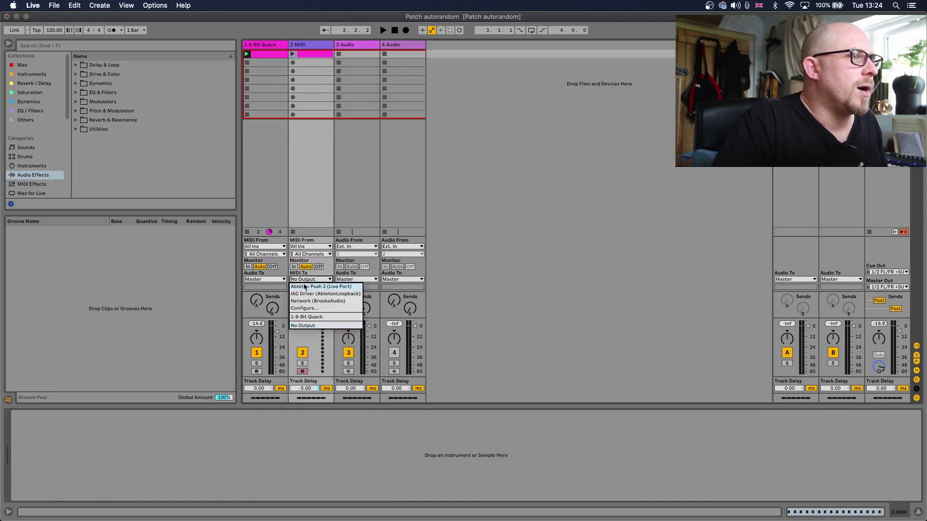
click(336, 295)
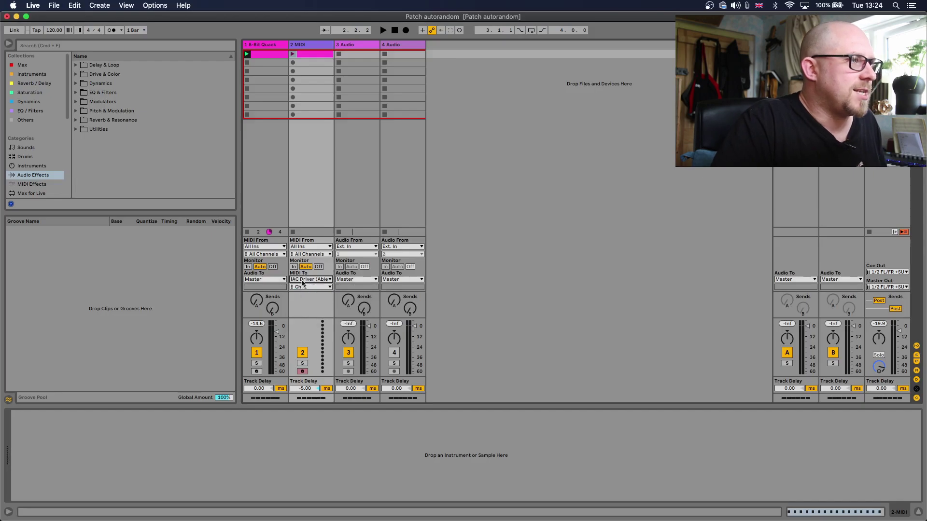
Play the clips on the 8-Bit Quack and 2 MIDI tracks together briefly, and stop playback
key(space)
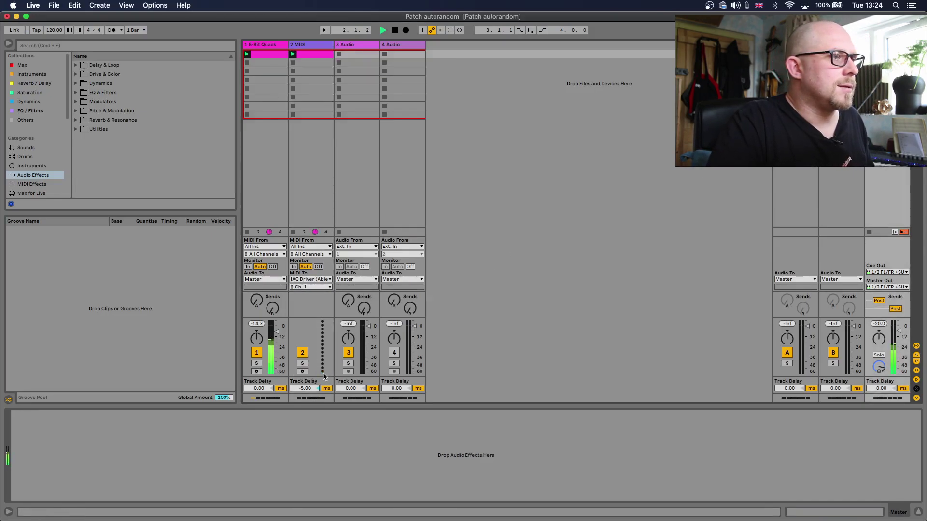
key(space)
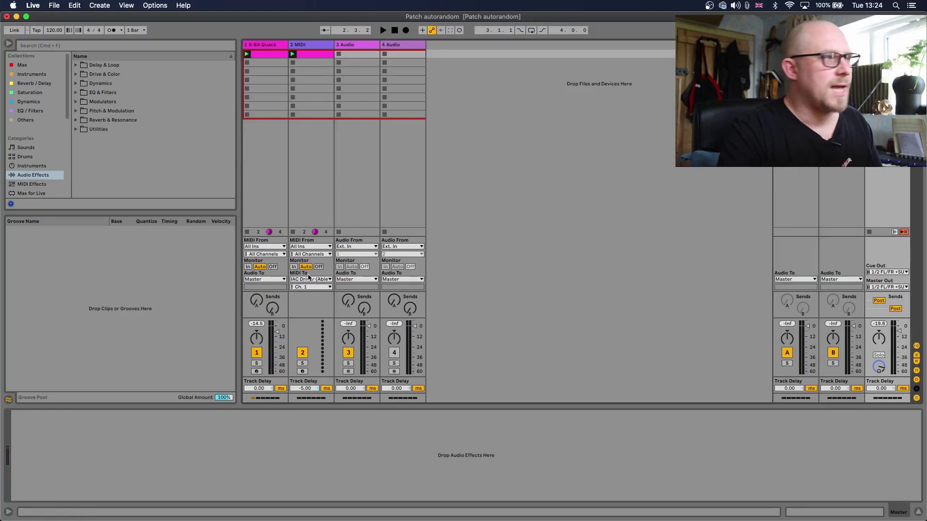
Group the 8-Bit Quack device into an Instrument Rack and show the rack's macro controls
click(267, 44)
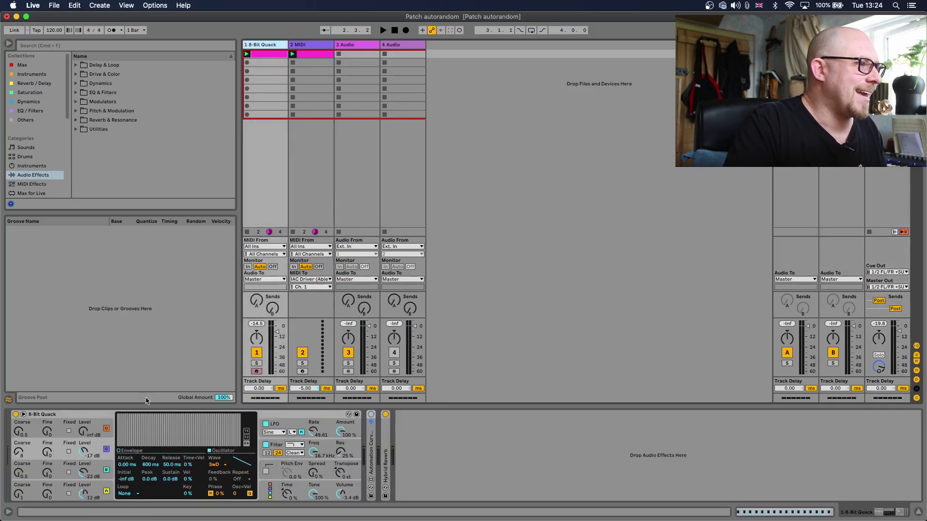
right_click(99, 417)
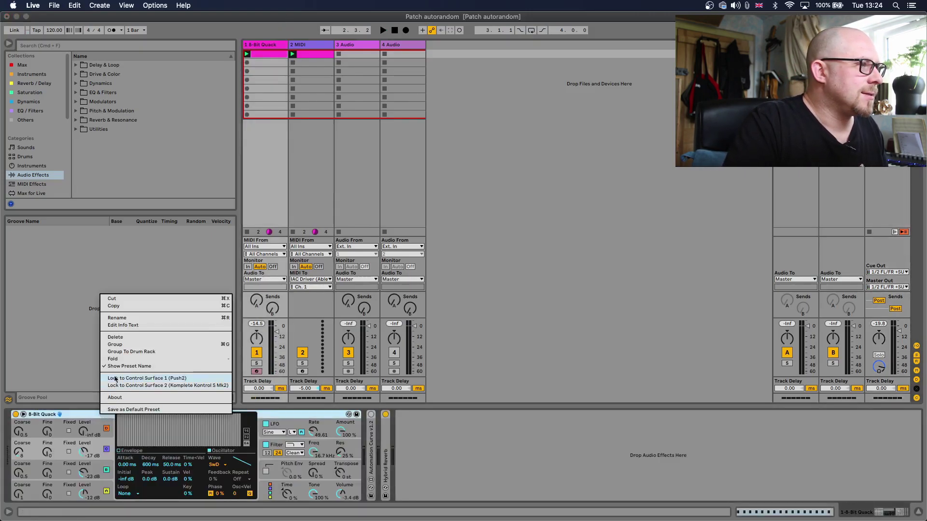
click(120, 345)
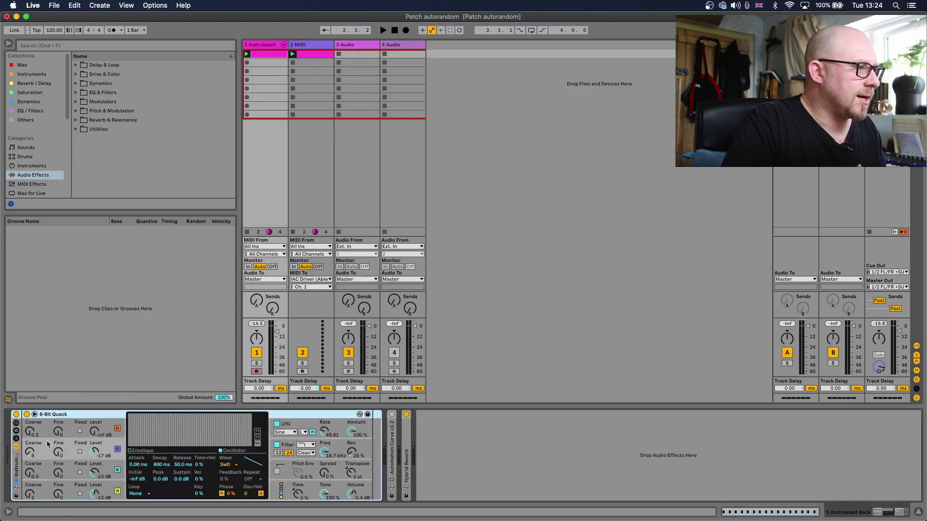
click(16, 424)
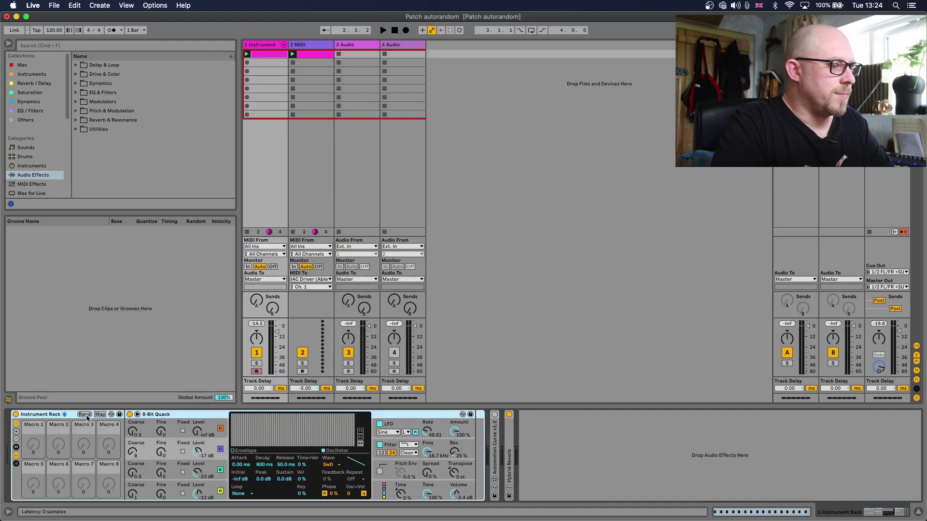
MIDI-map the Instrument Rack's macro randomize control to note C3 on channel 1 by playing the looped-back clip
key(super+m)
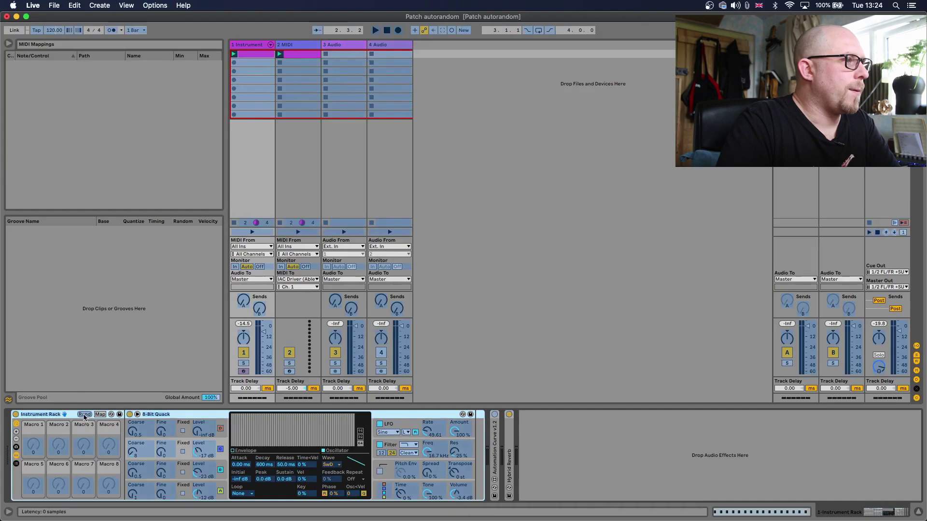
click(84, 416)
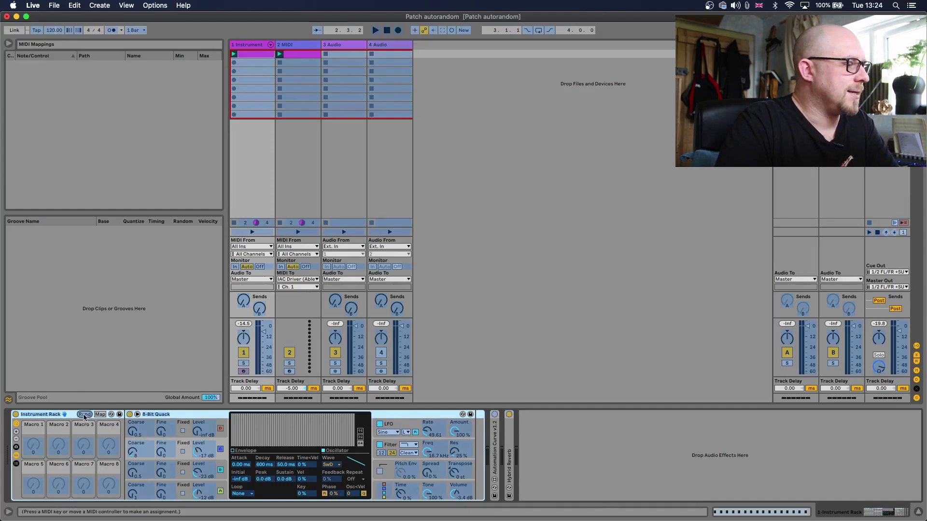
key(space)
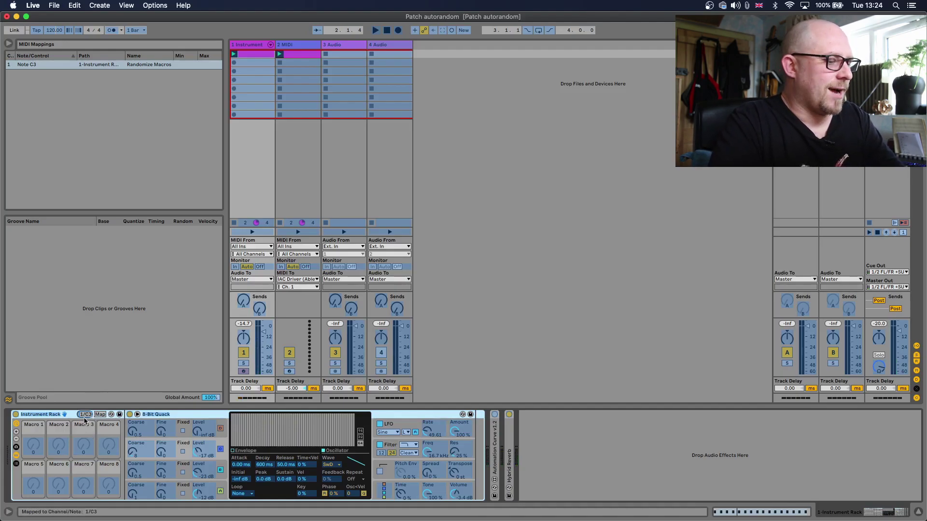
key(super+m)
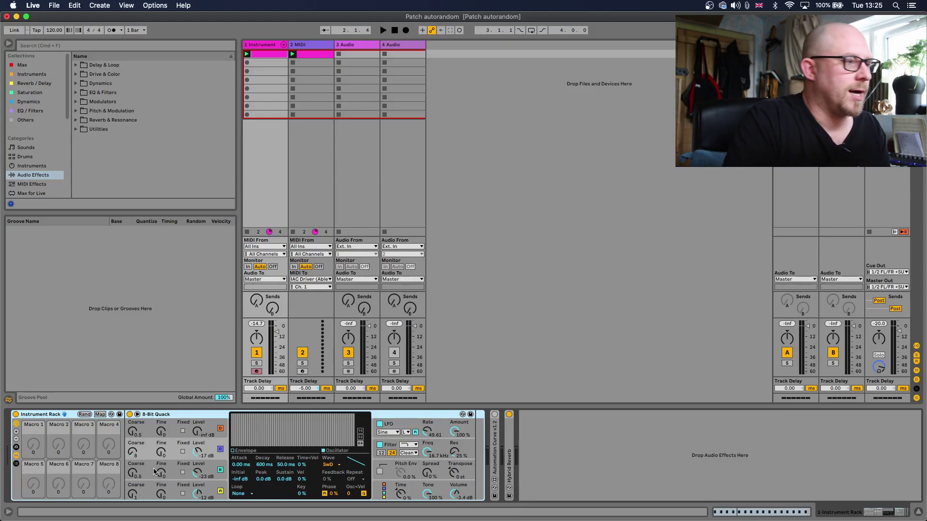
Map the oscillator C waveform to Macro 1 and the oscillator B waveform to Macro 2 of the Instrument Rack
click(331, 466)
click(331, 466)
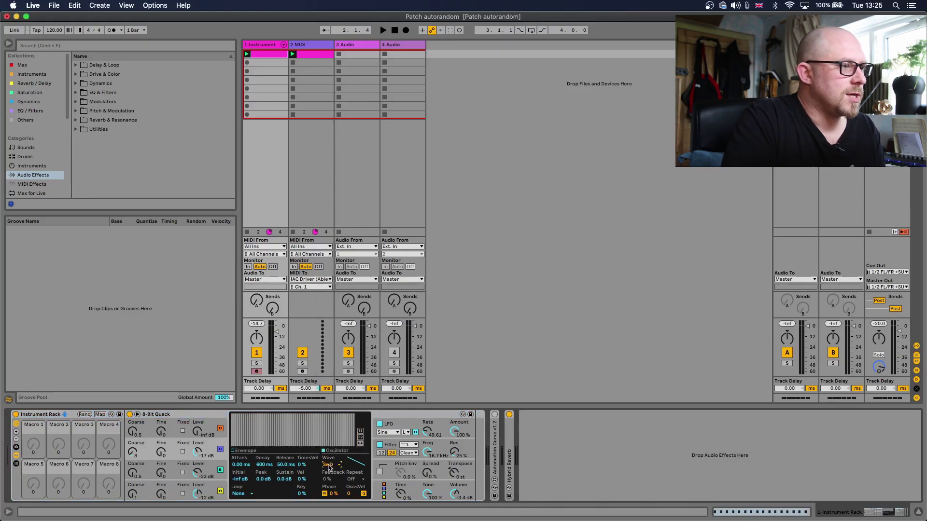
right_click(329, 466)
click(355, 351)
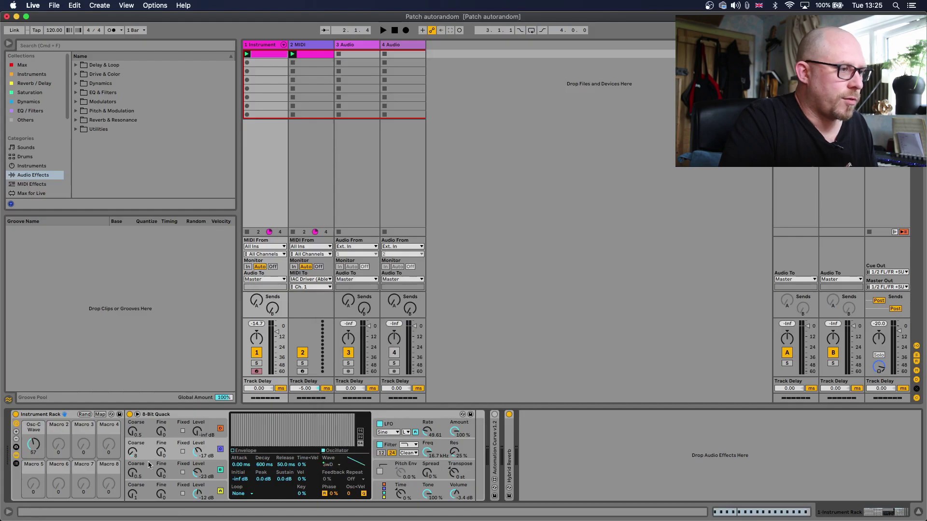
right_click(327, 466)
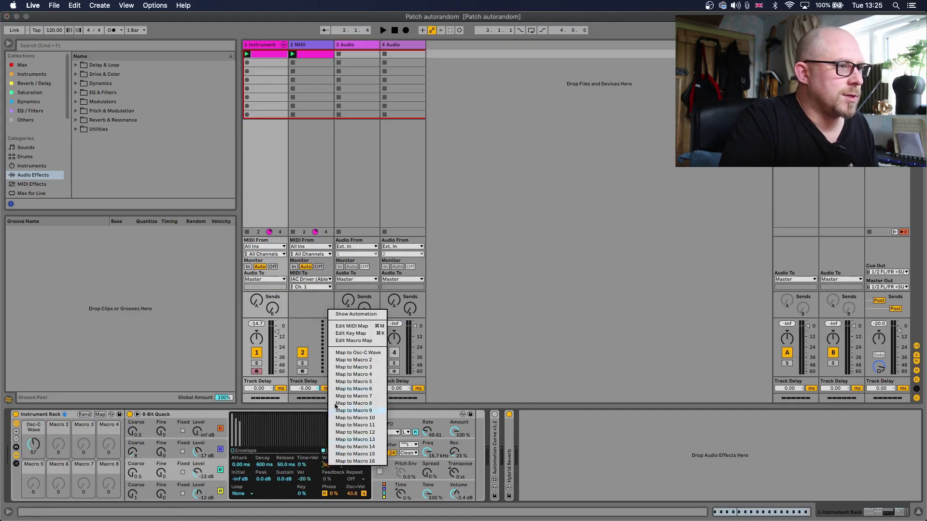
click(351, 360)
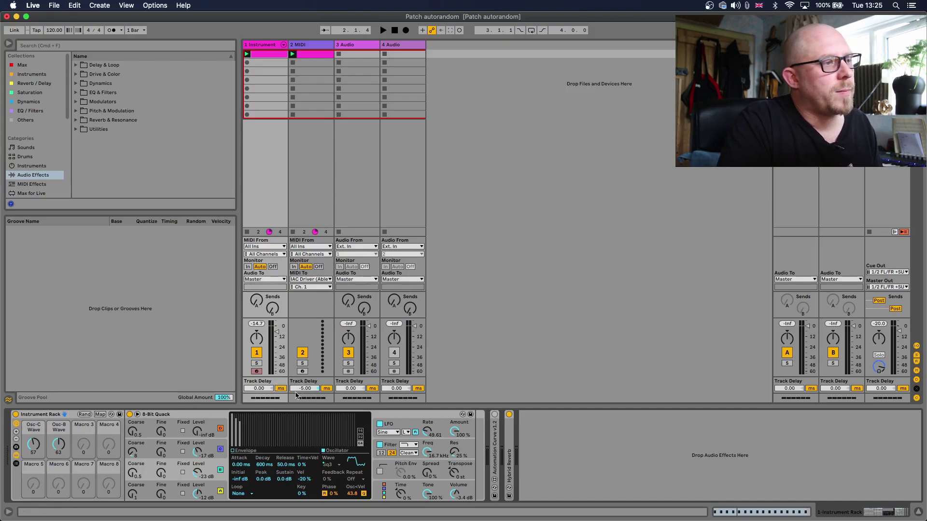
Set the 2 MIDI track's delay to -7 ms and play the clips back to test the macro randomization
click(318, 391)
key(Delete)
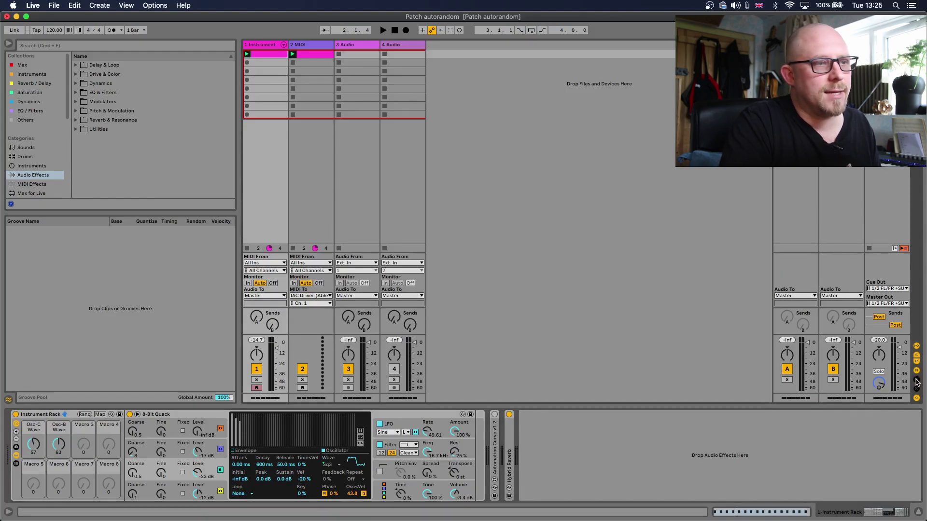
drag(309, 389, 309, 396)
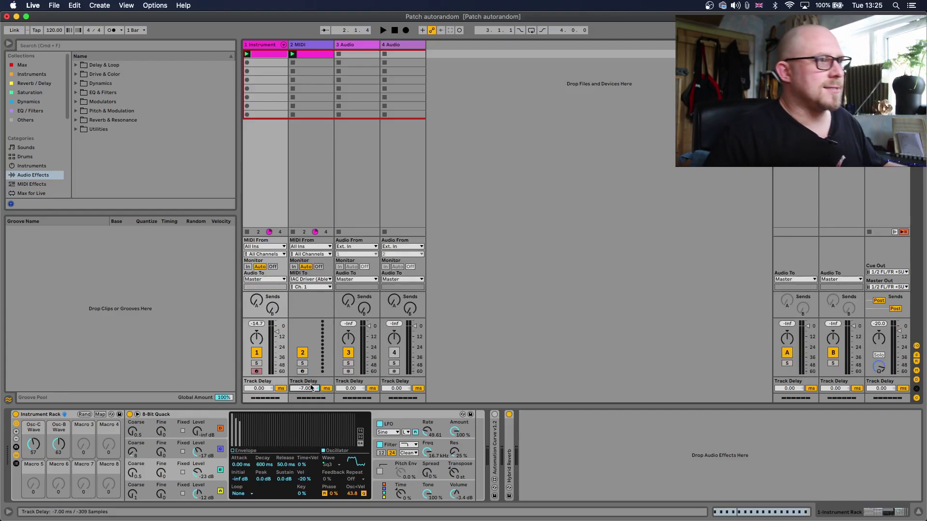
key(space)
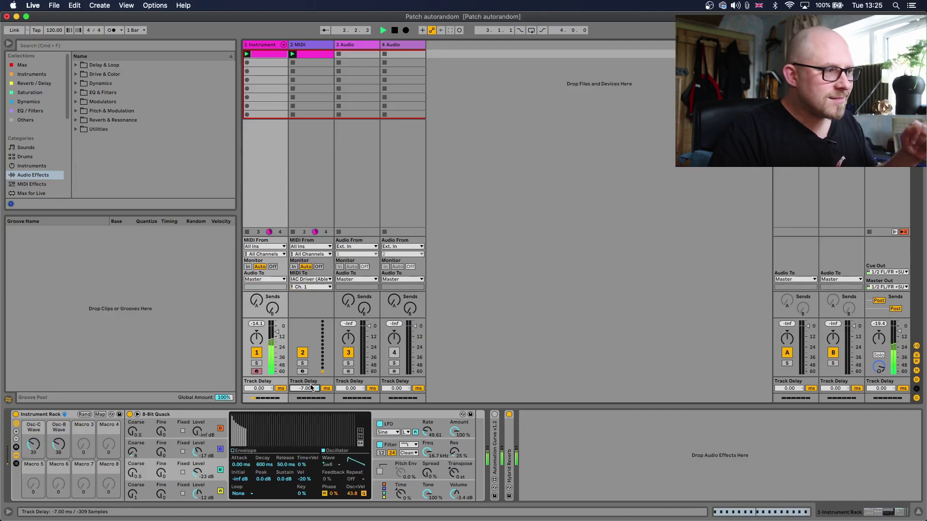
key(space)
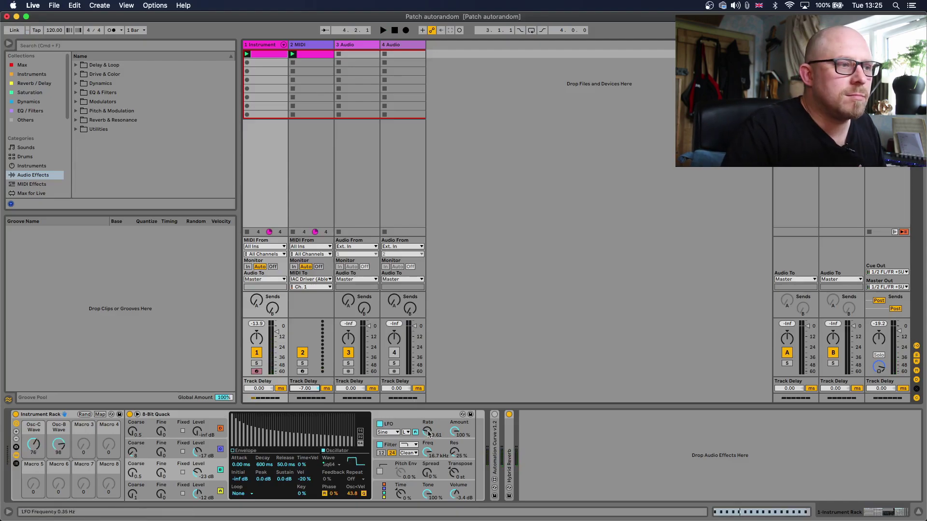
Map the 8-Bit Quack filter frequency to Macro 3, then raise the filter resonance to 36% while playing the clips back
right_click(428, 453)
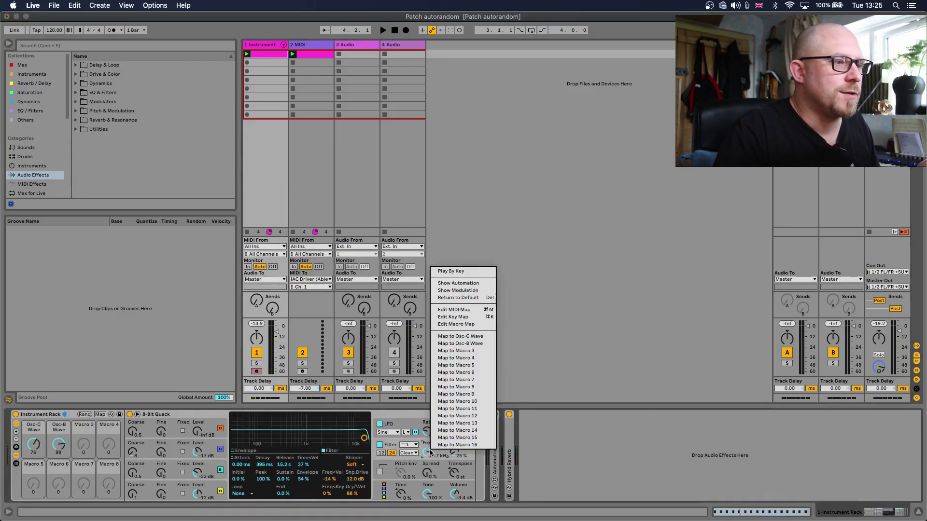
click(454, 351)
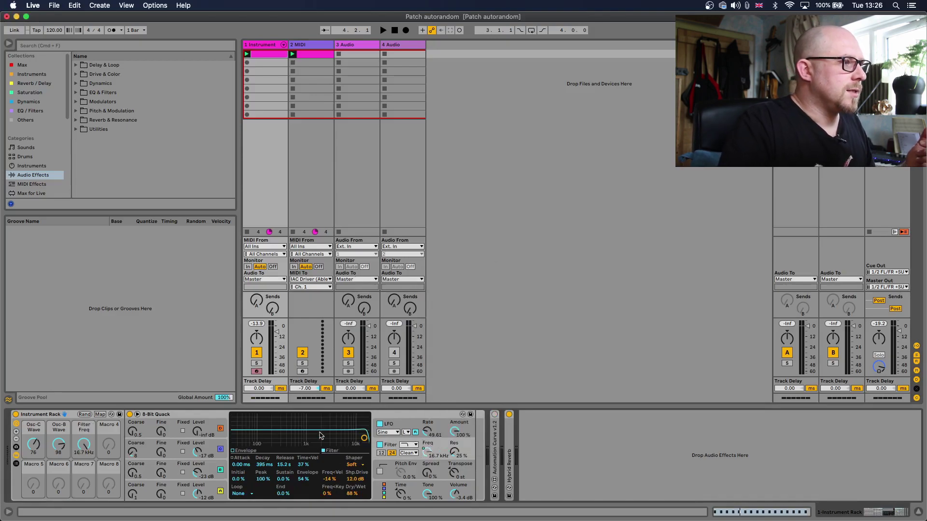
key(space)
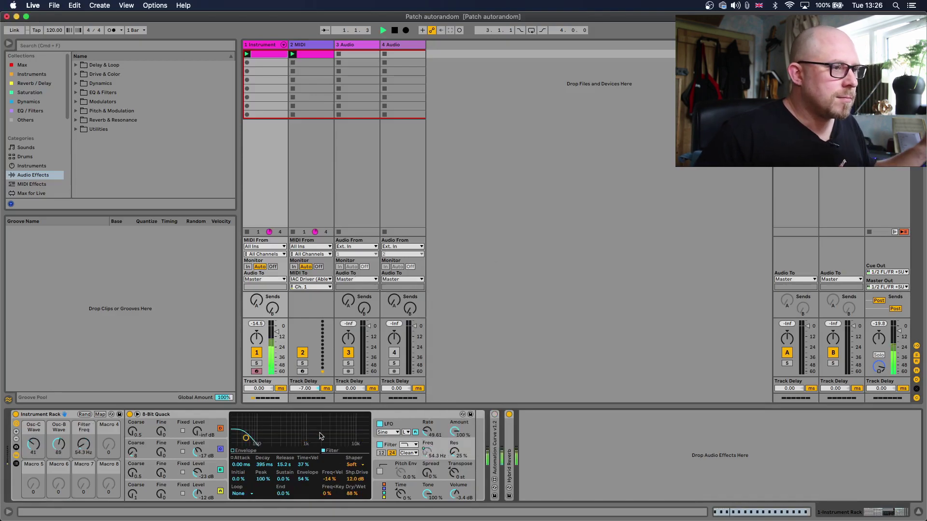
drag(454, 457, 453, 454)
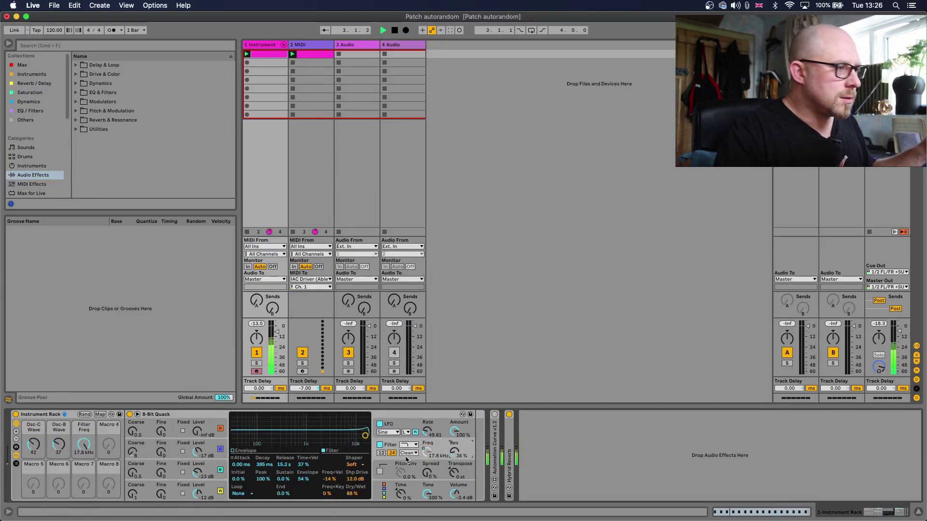
key(space)
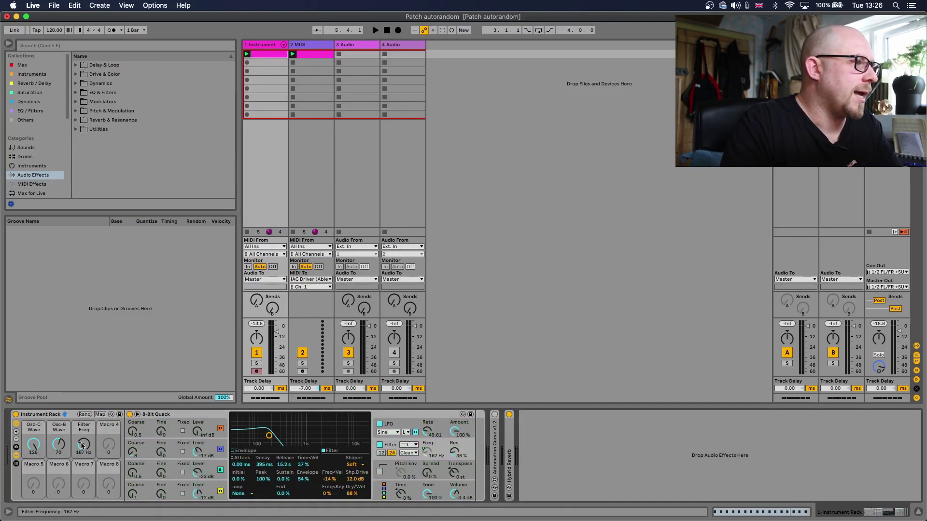
Limit the Filter Freq macro's mapping range to 391 Hz minimum and 911 Hz maximum, and play the clips back to test it
click(100, 414)
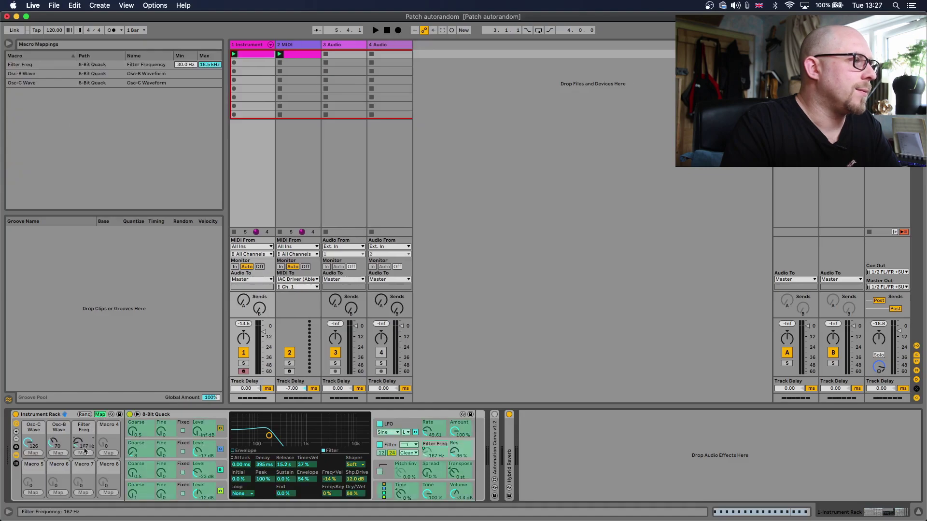
drag(187, 65, 187, 61)
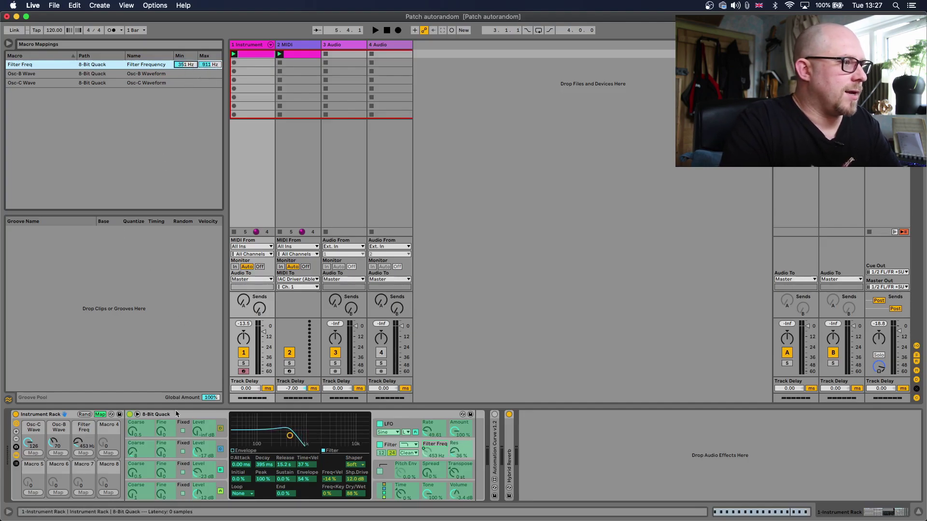
click(100, 415)
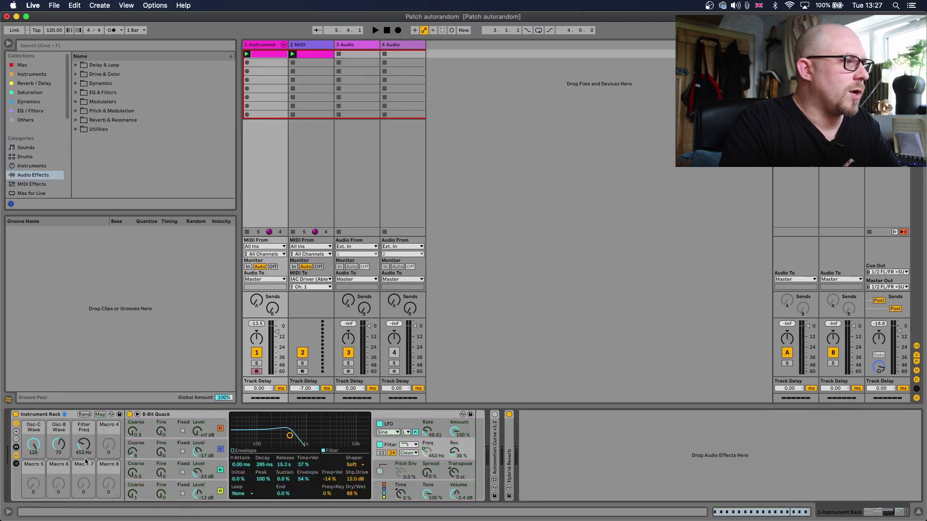
key(space)
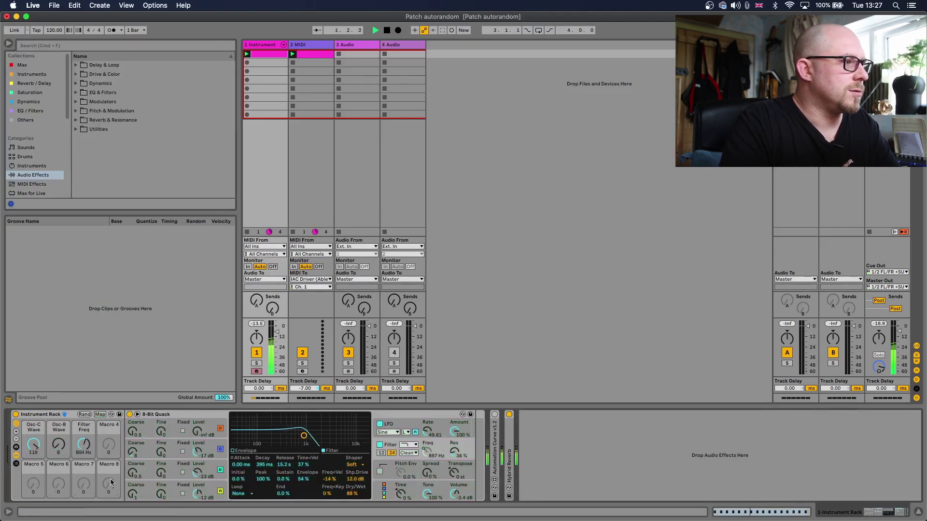